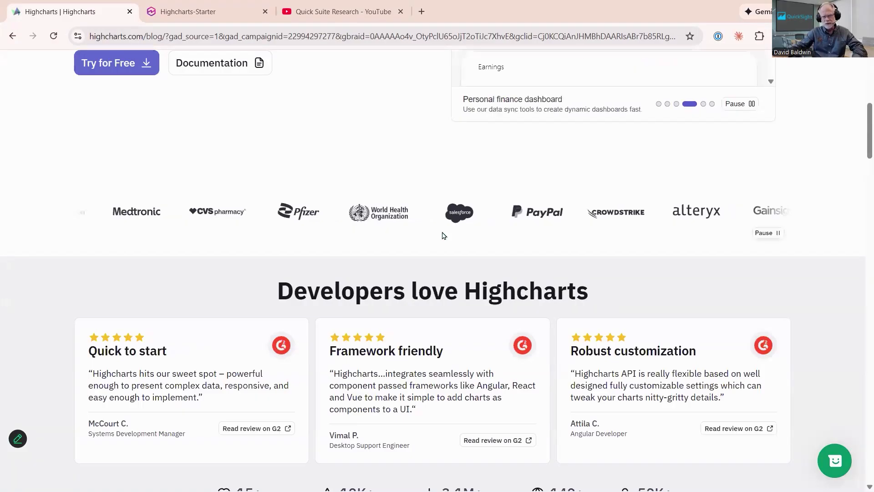
pyautogui.click(808, 10)
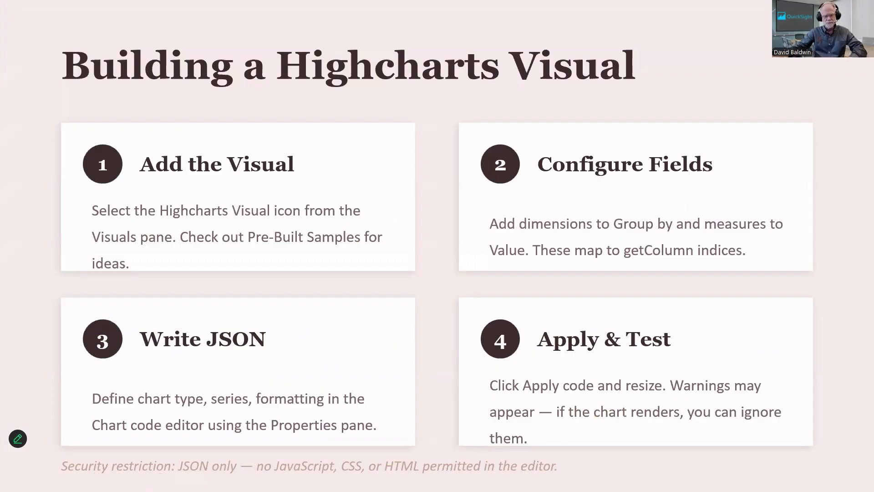
pyautogui.moveTo(15, 96)
pyautogui.mouseDown()
pyautogui.moveTo(410, 288)
pyautogui.moveTo(440, 284)
pyautogui.mouseUp()
pyautogui.moveTo(158, 196); pyautogui.dragTo(303, 222)
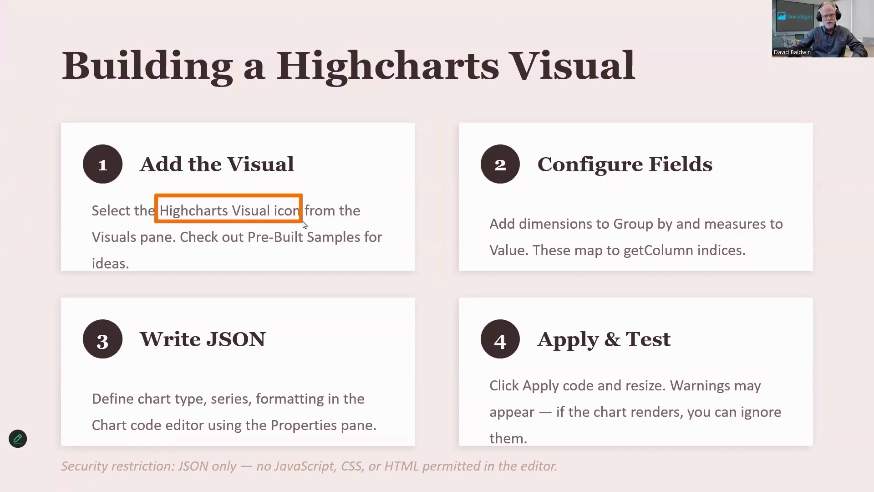
pyautogui.moveTo(468, 122)
pyautogui.mouseDown()
pyautogui.moveTo(581, 241)
pyautogui.moveTo(698, 267)
pyautogui.mouseUp()
pyautogui.moveTo(777, 266); pyautogui.dragTo(820, 271)
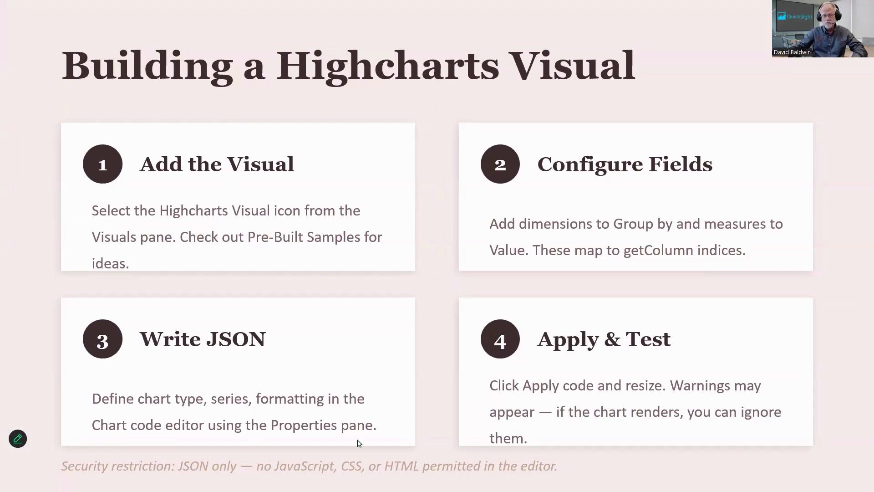
pyautogui.moveTo(64, 295); pyautogui.dragTo(406, 445)
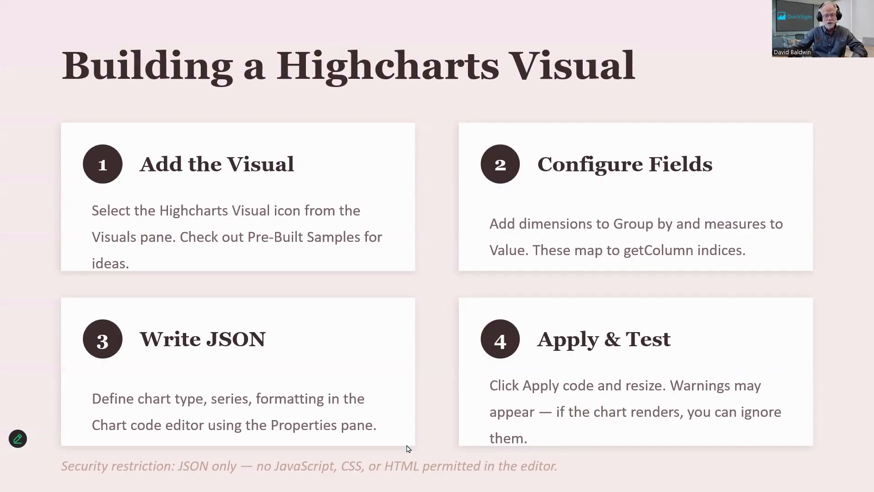
pyautogui.moveTo(461, 295)
pyautogui.mouseDown()
pyautogui.moveTo(567, 416)
pyautogui.moveTo(810, 450)
pyautogui.mouseUp()
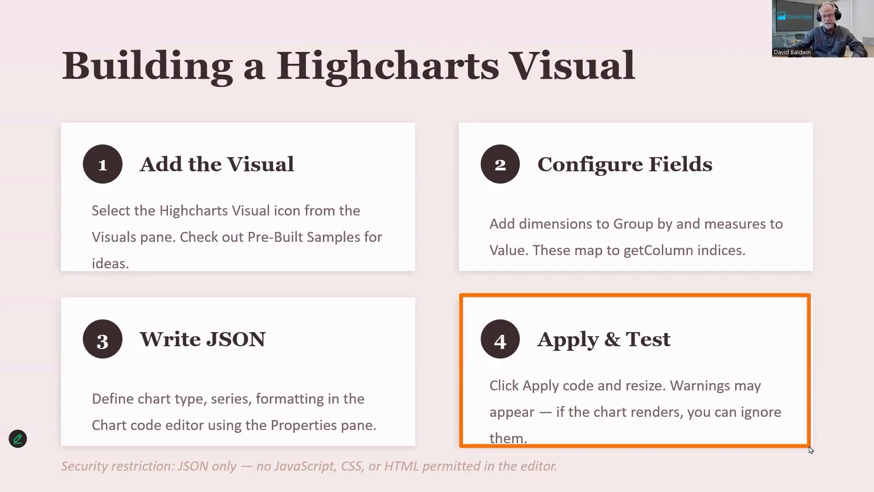
# - Switch to the Highcharts-Starter analysis in Amazon Quick Suite and change the empty visual on the Bullet sheet to a Highcharts visual
pyautogui.hotkey('alt', 'Tab')
pyautogui.moveTo(437, 186)
pyautogui.mouseDown()
pyautogui.moveTo(218, 371)
pyautogui.moveTo(210, 391)
pyautogui.mouseUp()
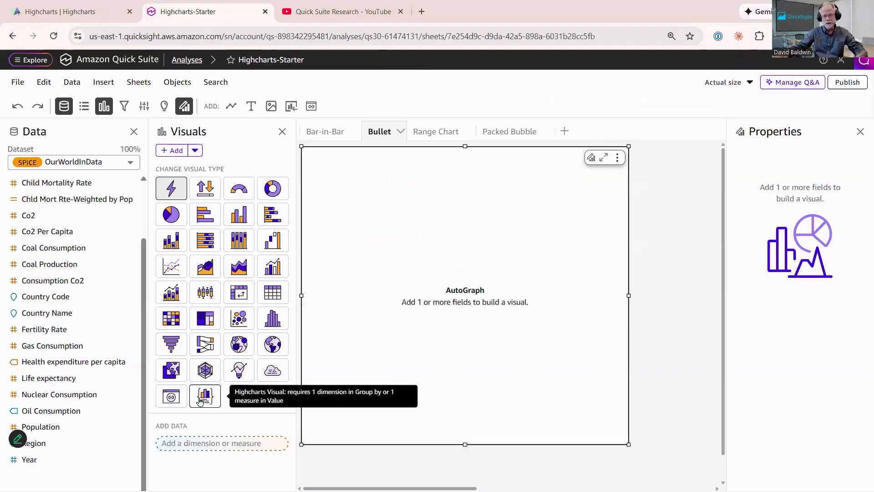
pyautogui.click(200, 398)
pyautogui.moveTo(197, 398)
pyautogui.mouseDown()
pyautogui.moveTo(343, 371)
pyautogui.moveTo(377, 343)
pyautogui.mouseUp()
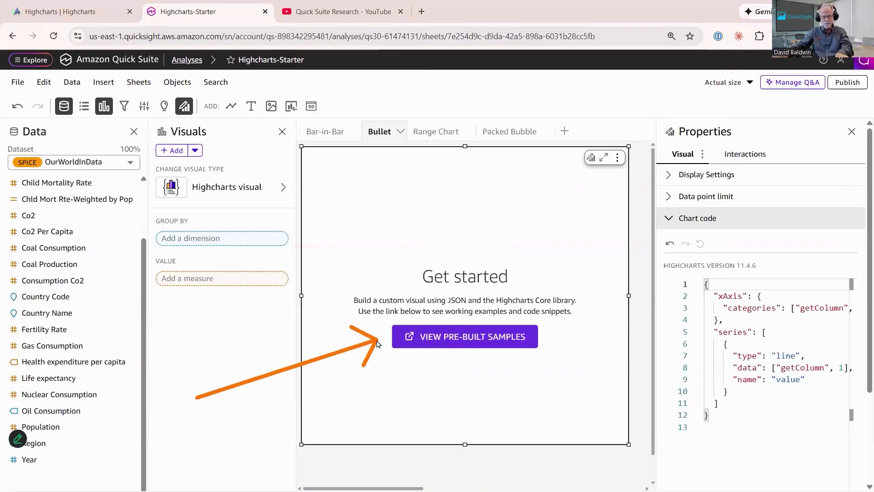
# - Open the pre-built Highcharts samples and examine the Getting Started sheet's packed bubble examples with their JSON
pyautogui.click(427, 339)
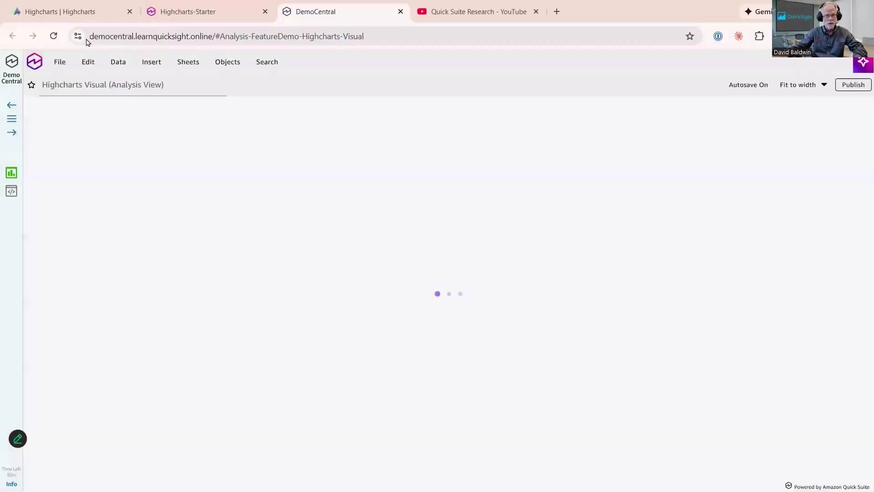
pyautogui.click(91, 33)
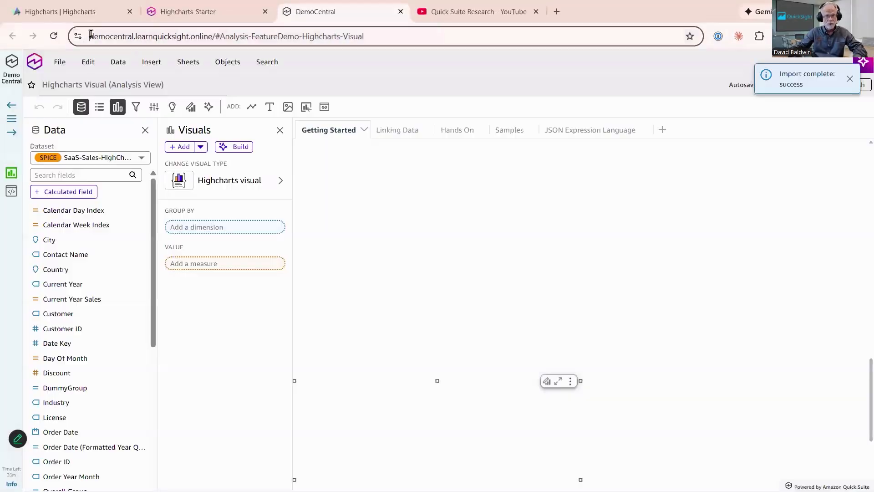
pyautogui.doubleClick(127, 36)
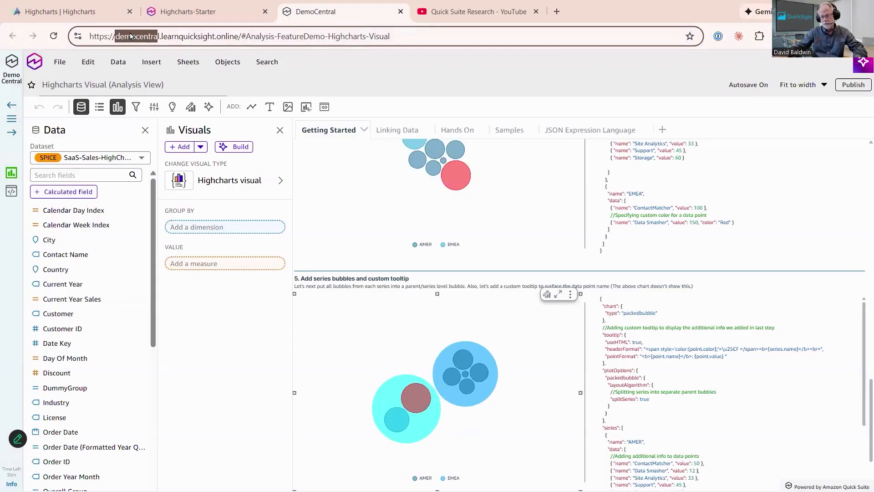
pyautogui.scroll(-2, 394, 160)
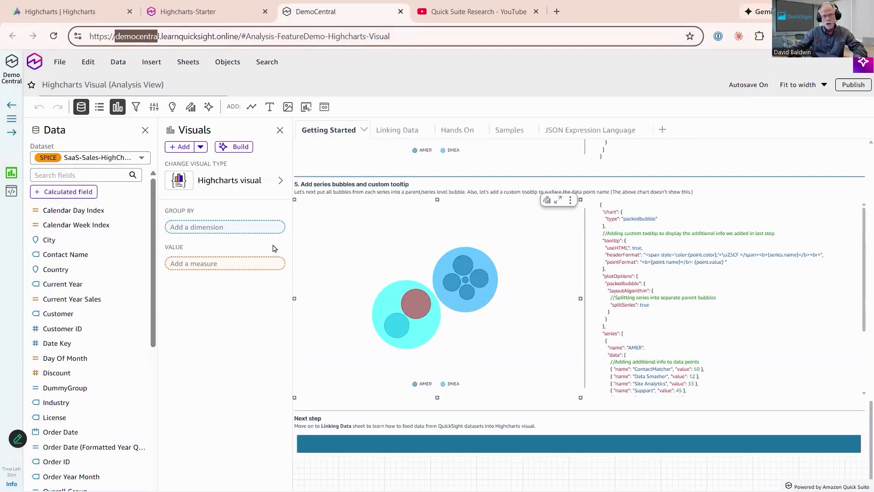
pyautogui.scroll(7, 392, 250)
pyautogui.scroll(10, 553, 240)
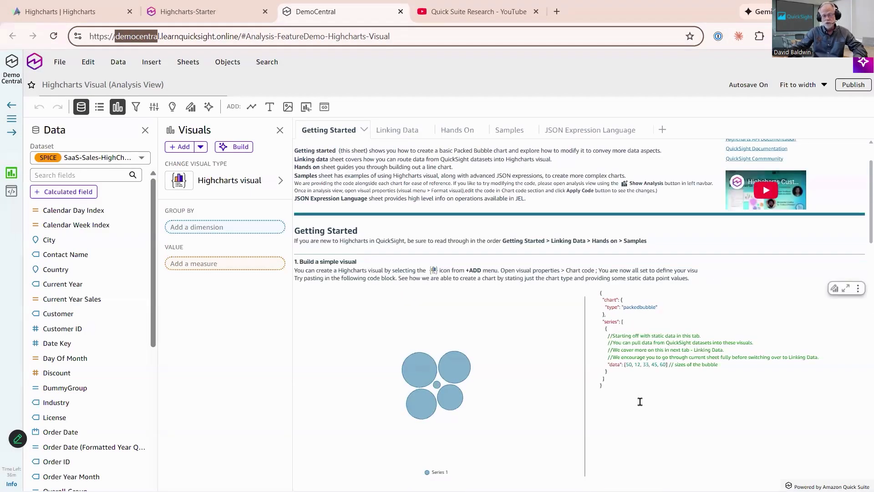
pyautogui.scroll(-5, 573, 376)
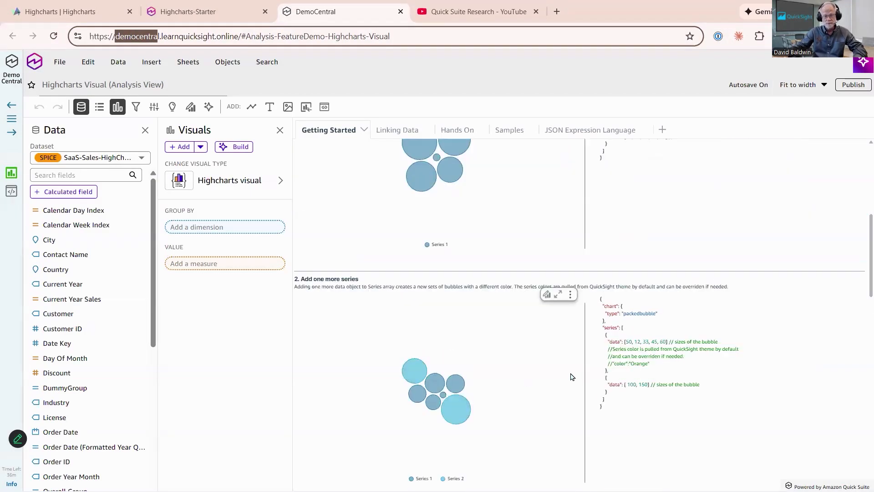
# - Back in the Highcharts-Starter analysis, group the visual by Region and add Coal Consumption and Coal Production as values
pyautogui.click(244, 13)
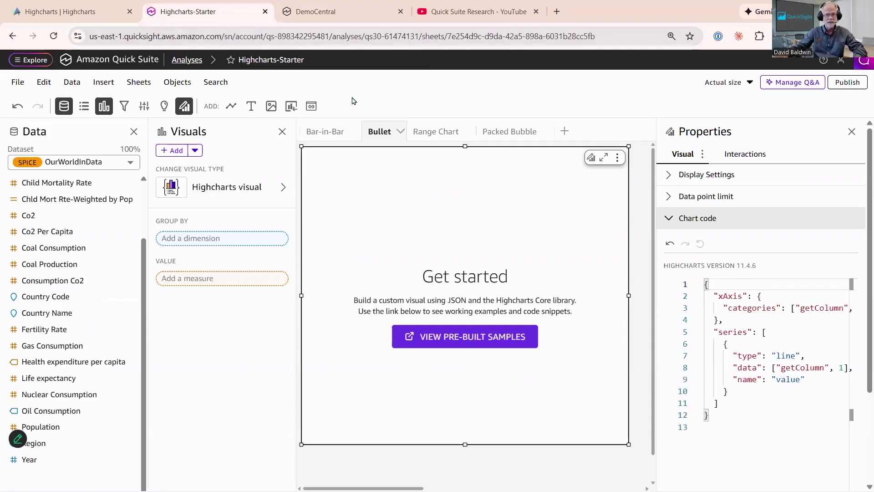
pyautogui.click(54, 443)
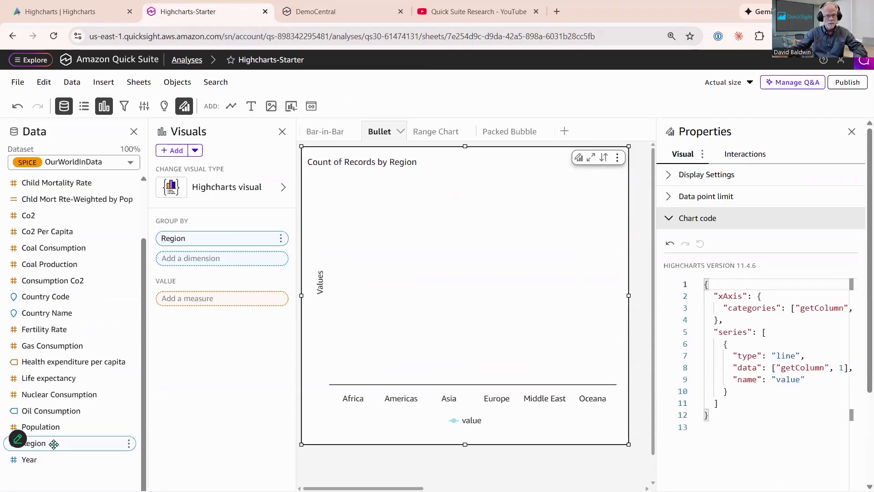
pyautogui.click(68, 248)
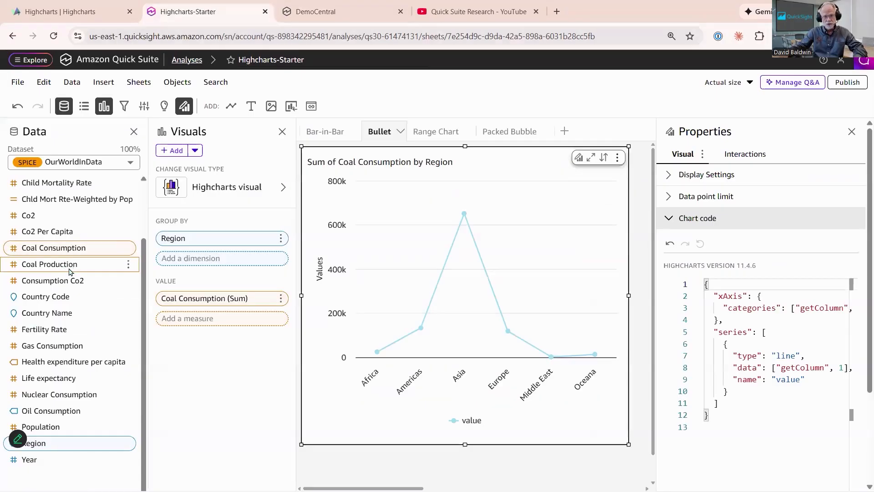
pyautogui.click(68, 265)
pyautogui.moveTo(96, 266)
pyautogui.mouseDown()
pyautogui.moveTo(425, 266)
pyautogui.moveTo(643, 202)
pyautogui.moveTo(676, 149)
pyautogui.moveTo(662, 225)
pyautogui.moveTo(690, 273)
pyautogui.mouseUp()
pyautogui.moveTo(691, 379); pyautogui.dragTo(692, 387)
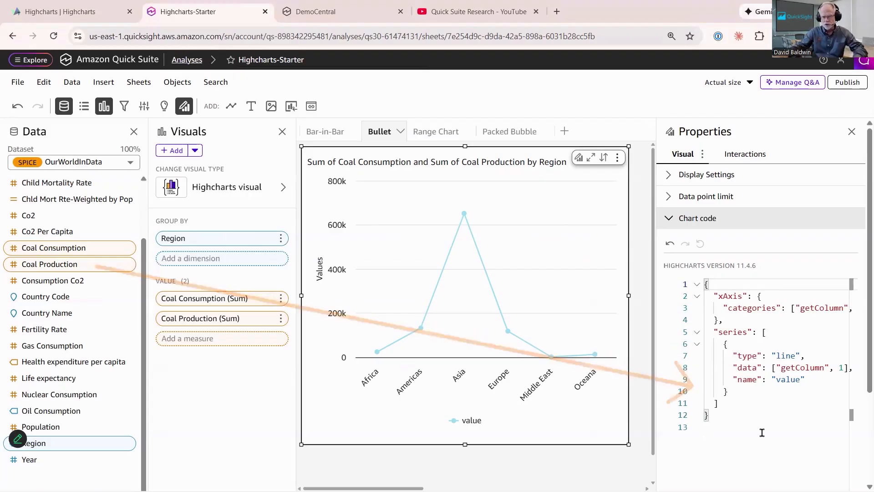
# - Examine how the default chart code's getColumn indices 0 and 1 and its line type relate to the visual's fields
pyautogui.moveTo(655, 335); pyautogui.dragTo(589, 334)
pyautogui.click(729, 308)
pyautogui.keyDown('shift'); pyautogui.click(782, 308); pyautogui.keyUp('shift')
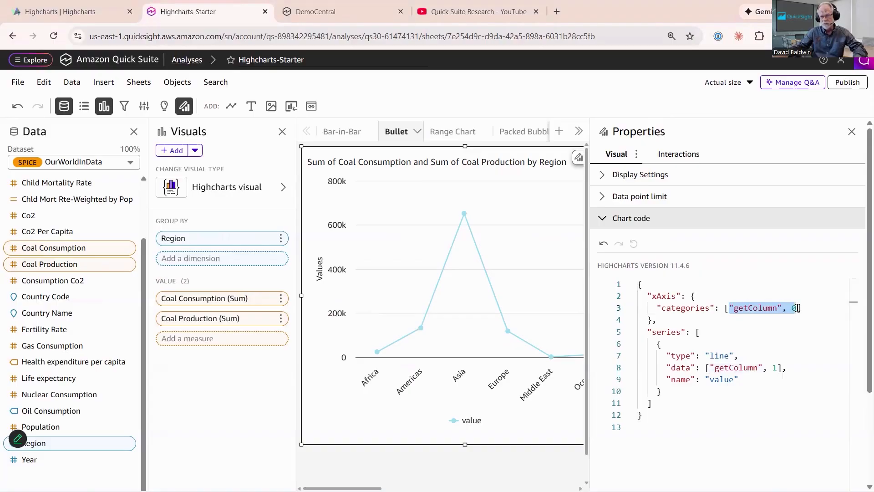
pyautogui.click(714, 368)
pyautogui.keyDown('shift'); pyautogui.click(779, 366); pyautogui.keyUp('shift')
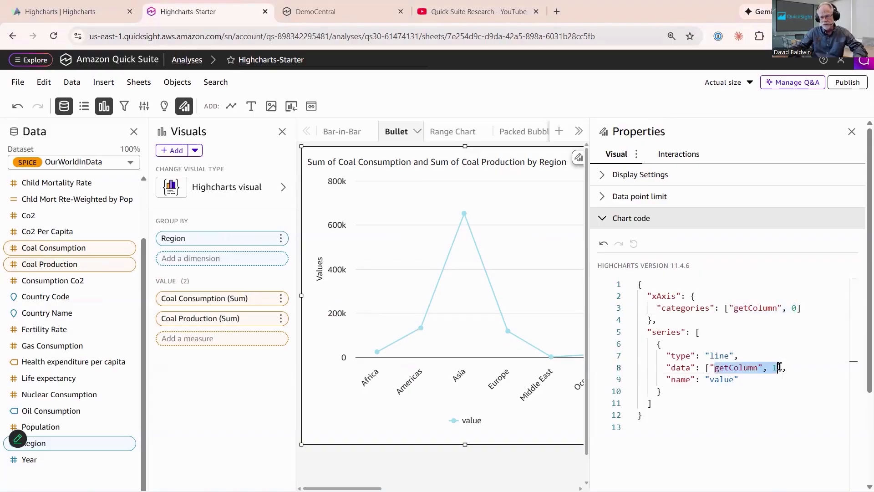
pyautogui.click(697, 356)
pyautogui.doubleClick(726, 355)
pyautogui.click(733, 394)
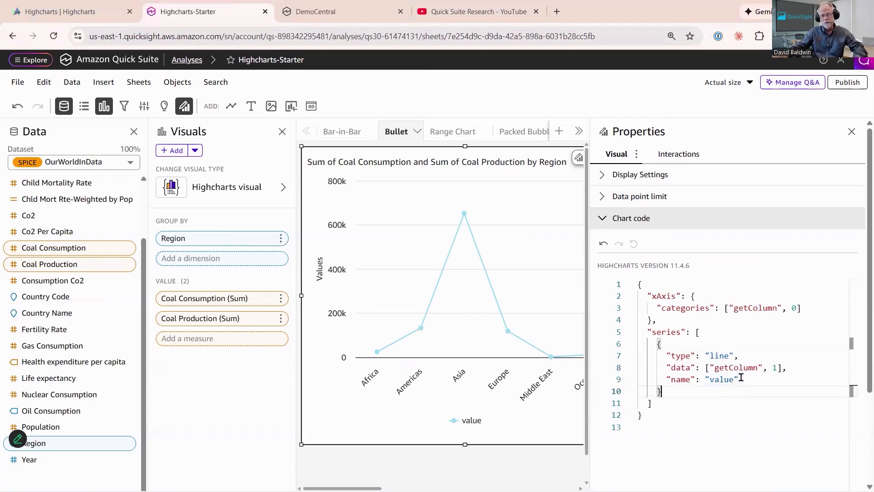
pyautogui.moveTo(493, 289)
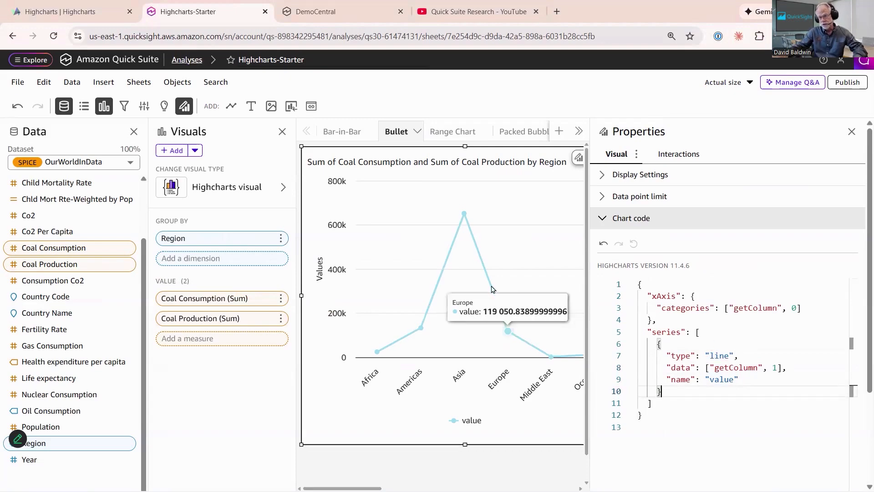
pyautogui.moveTo(725, 308); pyautogui.dragTo(804, 310)
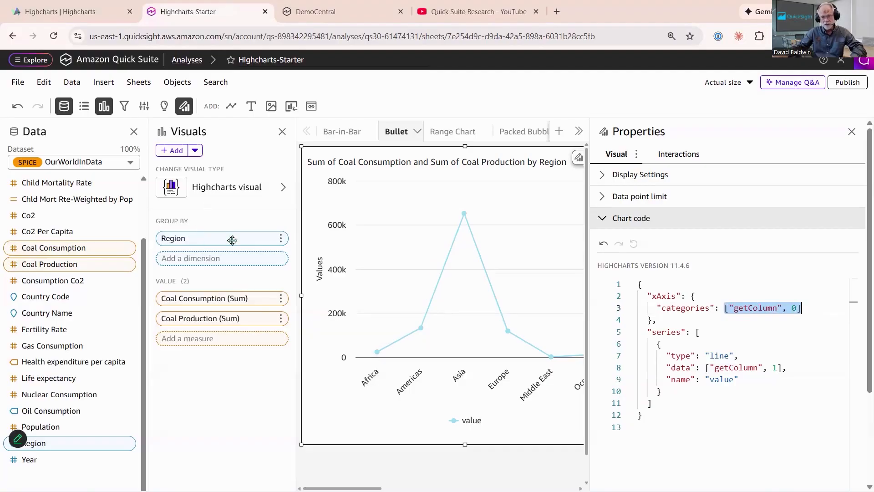
pyautogui.moveTo(706, 367); pyautogui.dragTo(783, 367)
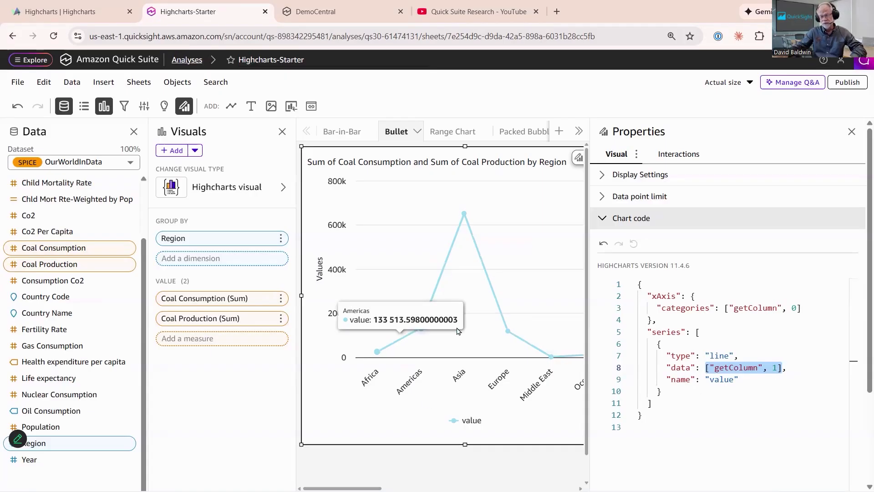
# - Replace the entire default chart code with the copied JSON for an inverted bullet chart of Coal Consumption vs Production
pyautogui.click(670, 337)
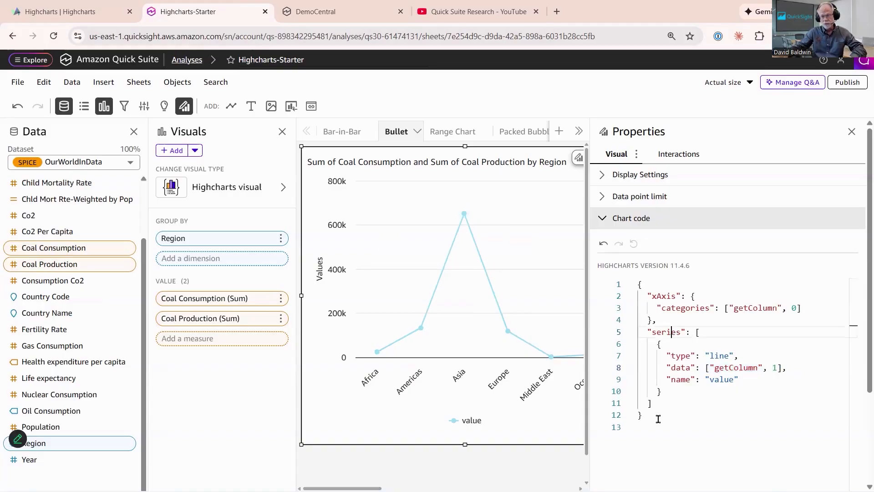
pyautogui.hotkey('ctrl', 'a')
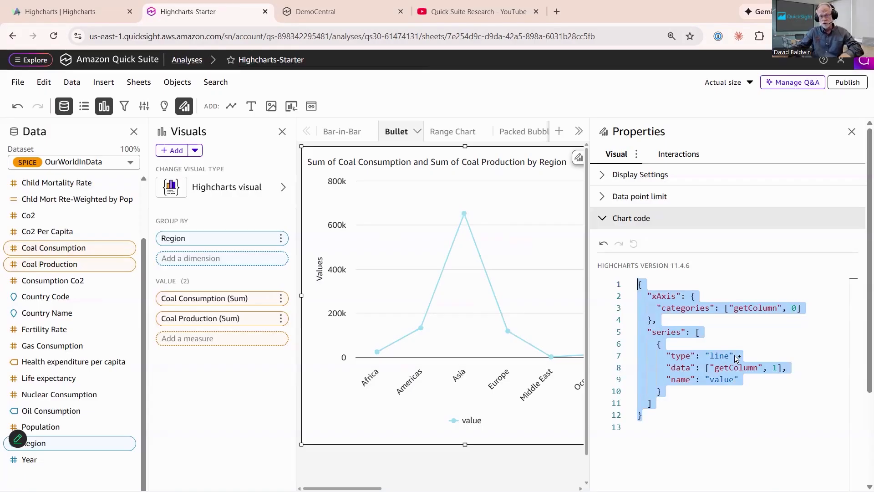
pyautogui.hotkey('ctrl', 'v')
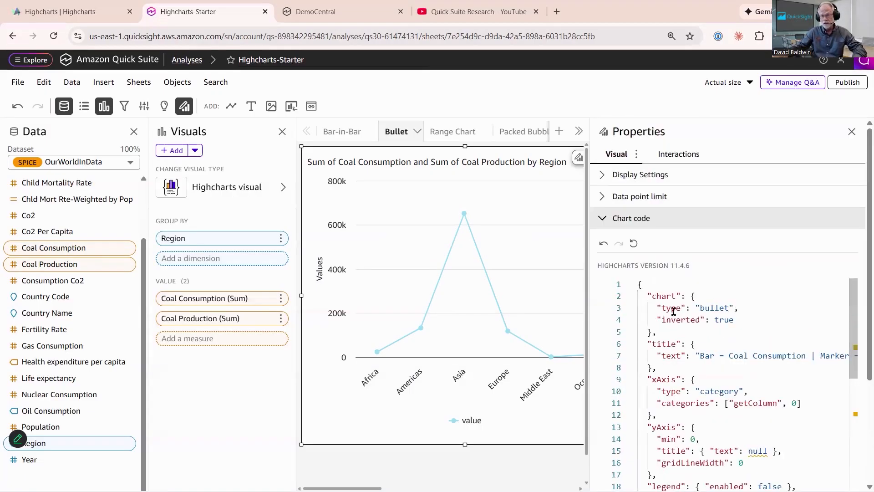
# - Examine the pasted bullet chart code: chart type, category column, series data mapping, conditional colors and tooltip format
pyautogui.moveTo(696, 307); pyautogui.dragTo(730, 307)
pyautogui.moveTo(590, 338); pyautogui.dragTo(545, 337)
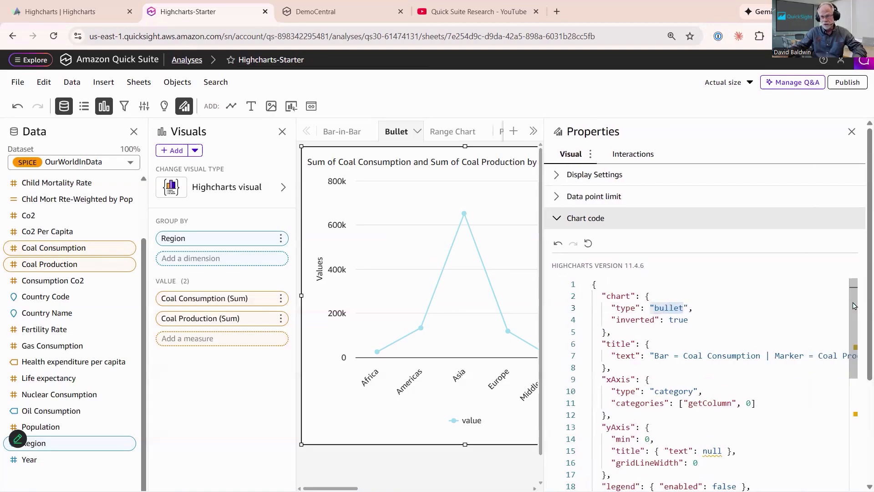
pyautogui.scroll(-1, 860, 364)
pyautogui.scroll(-3, 862, 370)
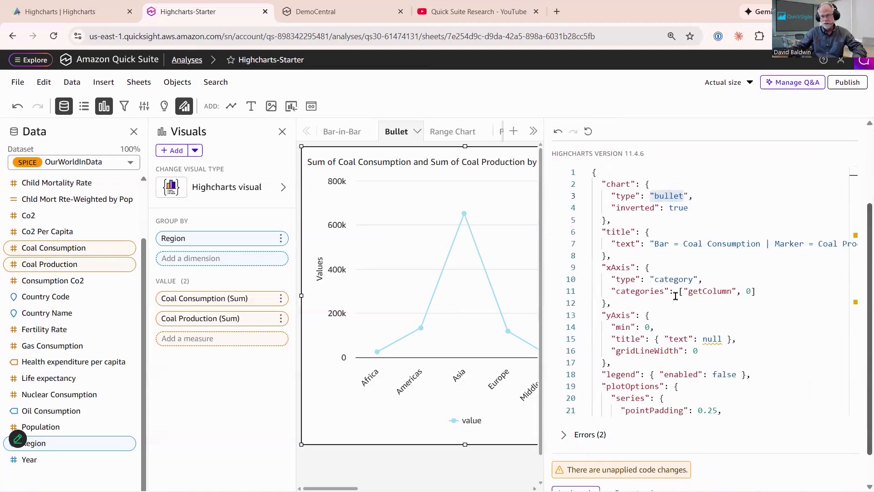
pyautogui.click(678, 291)
pyautogui.keyDown('shift'); pyautogui.click(758, 290); pyautogui.keyUp('shift')
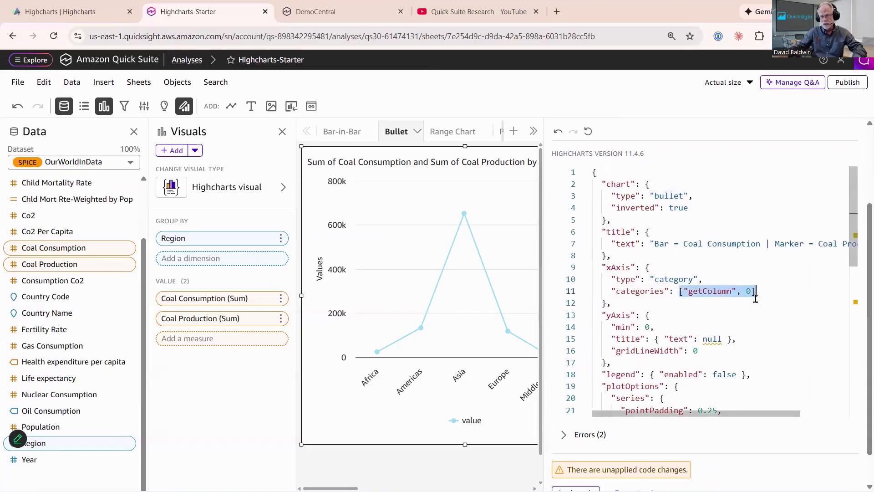
pyautogui.scroll(-1, 842, 318)
pyautogui.scroll(-5, 843, 346)
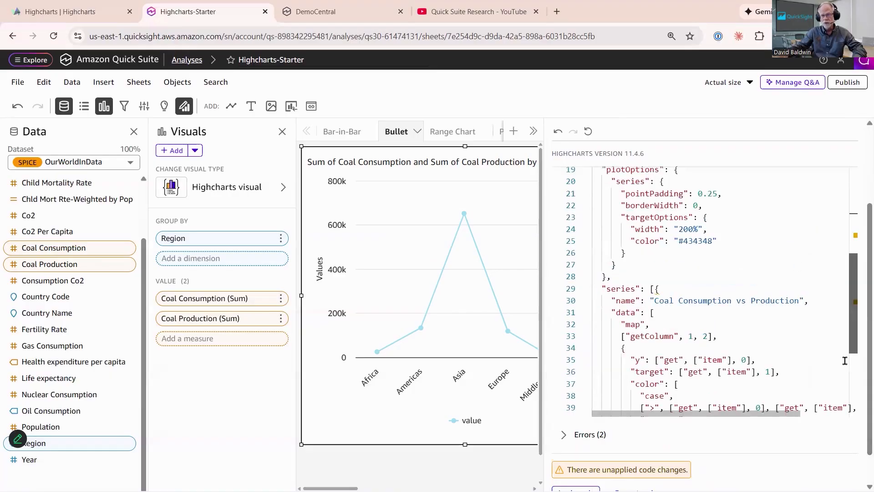
pyautogui.scroll(-1, 631, 311)
pyautogui.keyDown('shift'); pyautogui.click(703, 308); pyautogui.keyUp('shift')
pyautogui.keyDown('shift'); pyautogui.click(725, 308); pyautogui.keyUp('shift')
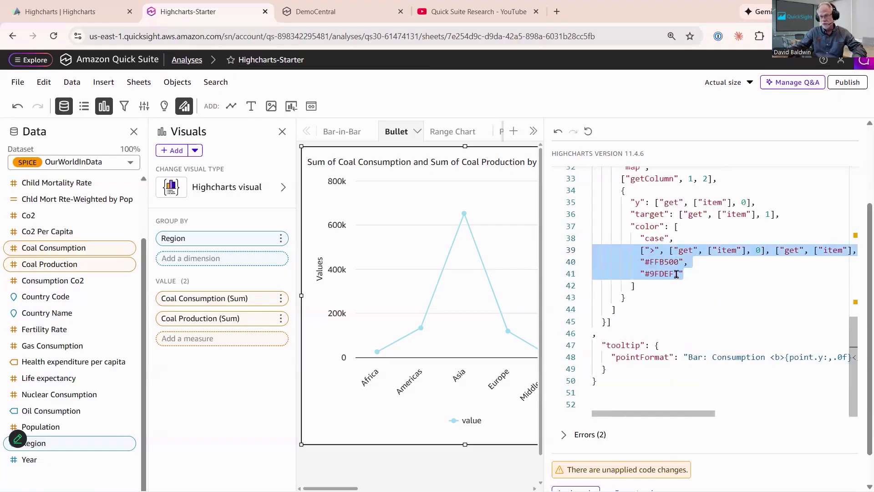
pyautogui.moveTo(677, 273); pyautogui.dragTo(587, 218)
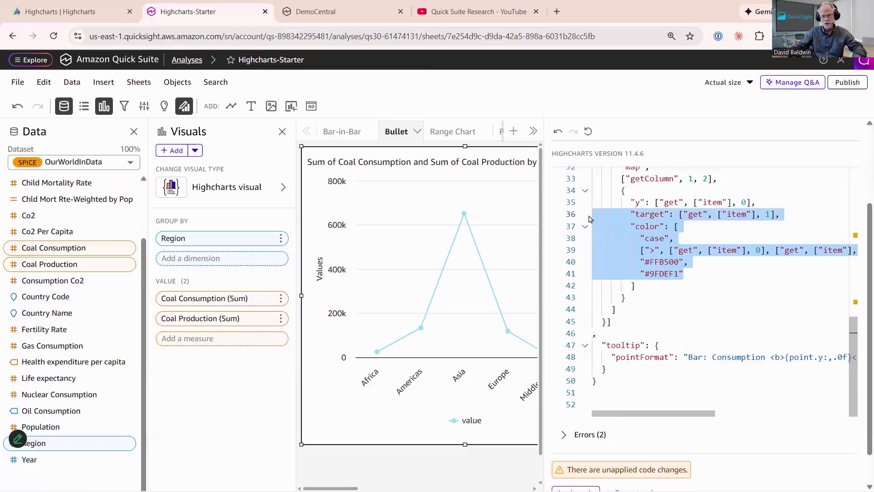
pyautogui.moveTo(608, 345); pyautogui.dragTo(681, 391)
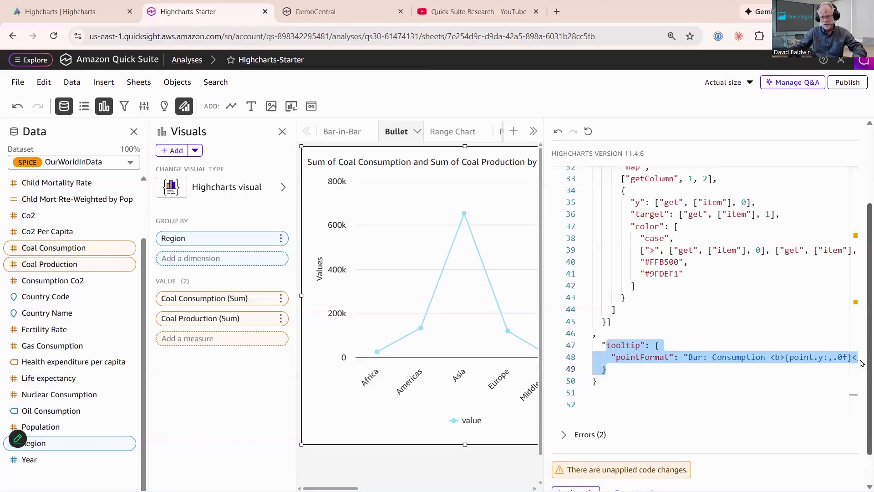
# - Expand the errors list beneath the chart code and read its warnings
pyautogui.scroll(-1, 862, 360)
pyautogui.click(561, 404)
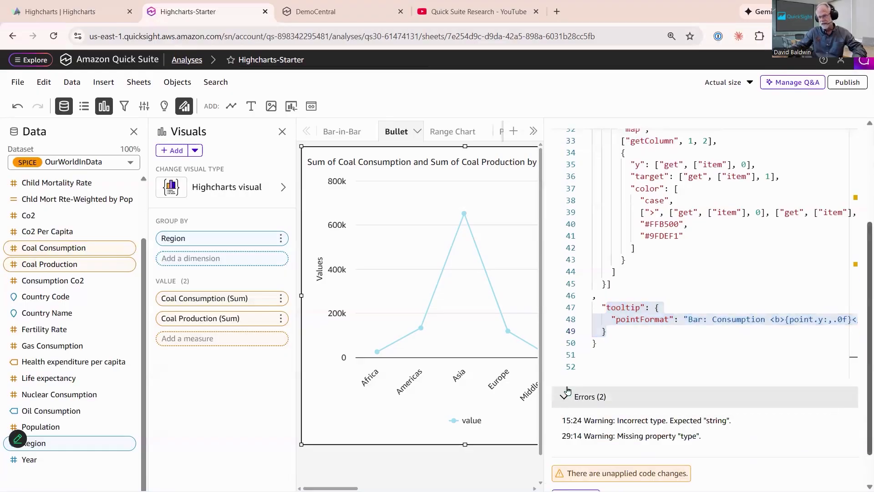
pyautogui.scroll(-2, 569, 390)
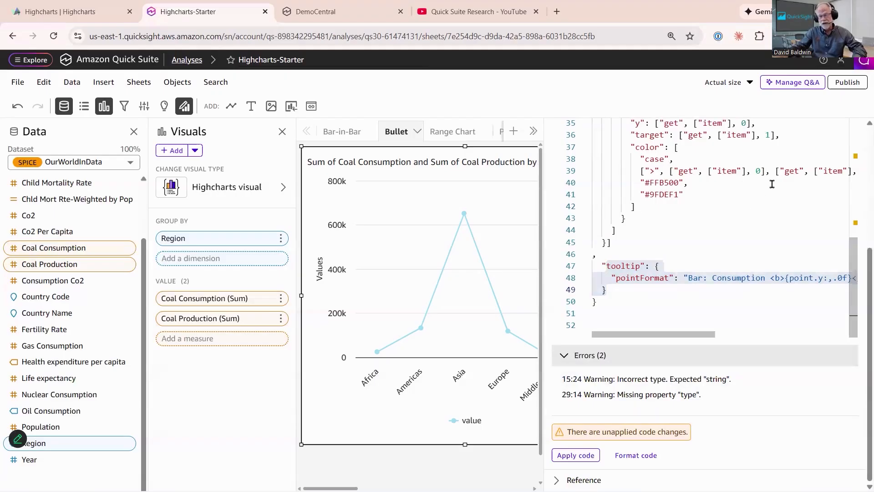
# - Apply the bullet chart code and adjust the width of the code editor pane to view the rendered chart
pyautogui.click(582, 456)
pyautogui.moveTo(544, 329); pyautogui.dragTo(705, 336)
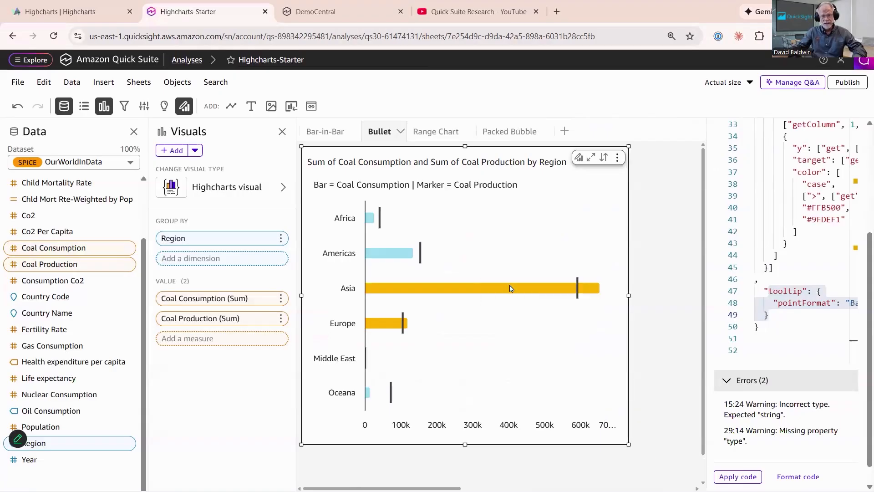
pyautogui.moveTo(547, 256)
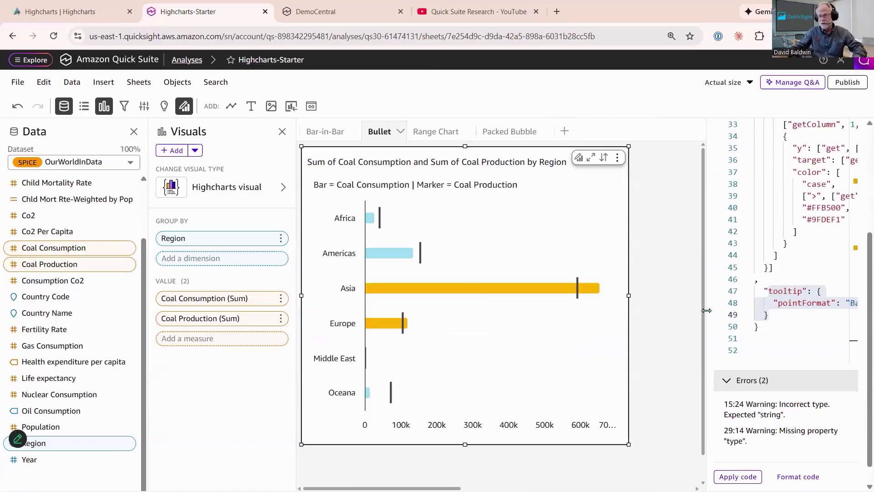
pyautogui.moveTo(707, 314); pyautogui.dragTo(540, 324)
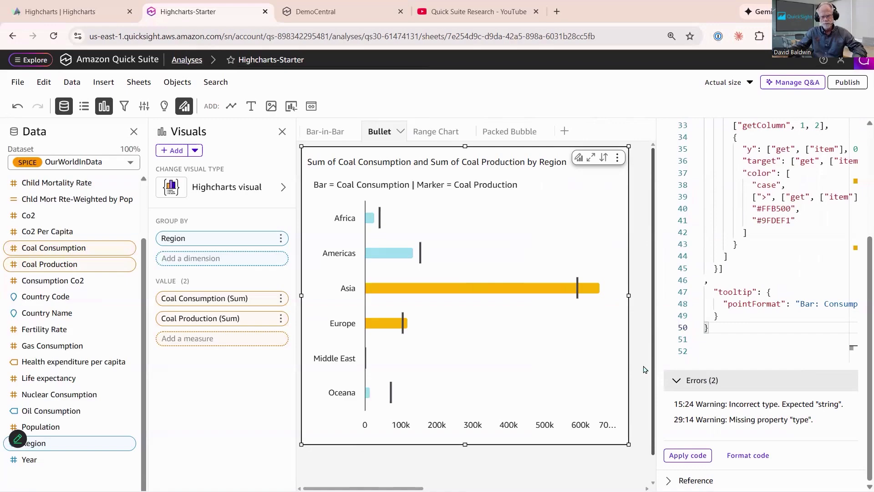
# - Shrink the bullet chart to a small tile and add a custom visual content visual to the Bullet sheet for customizing
pyautogui.moveTo(543, 415); pyautogui.dragTo(457, 371)
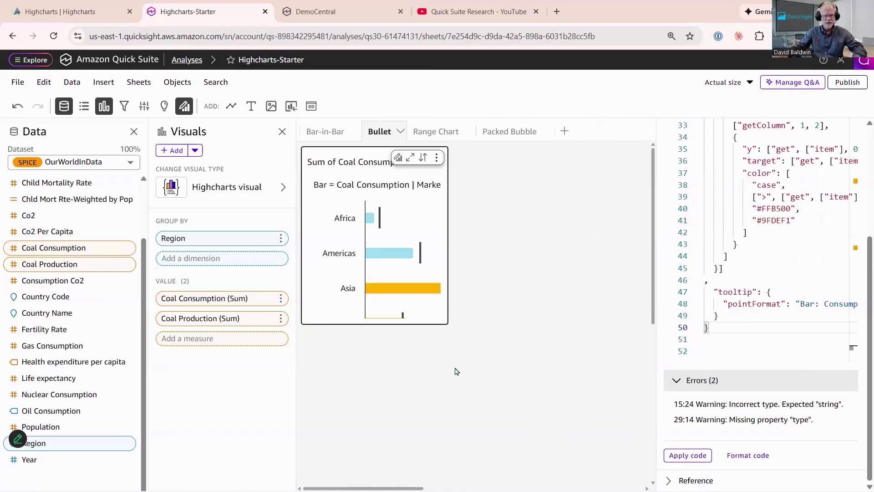
pyautogui.click(195, 151)
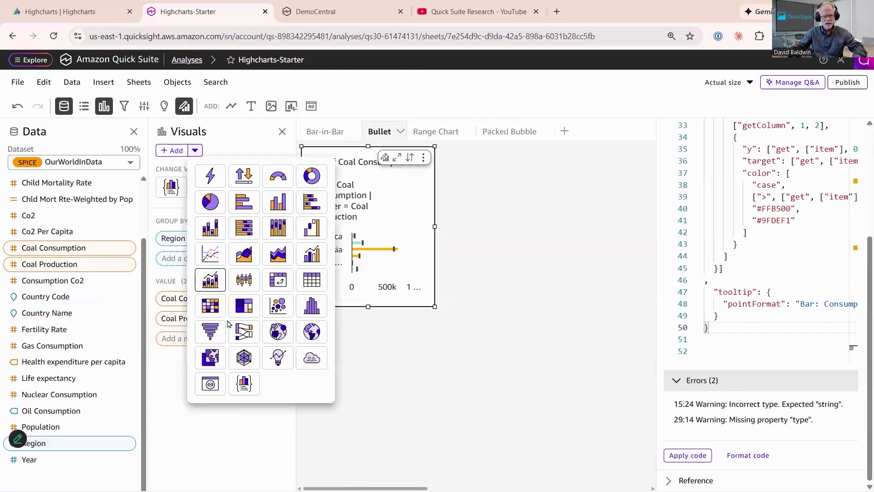
pyautogui.click(210, 385)
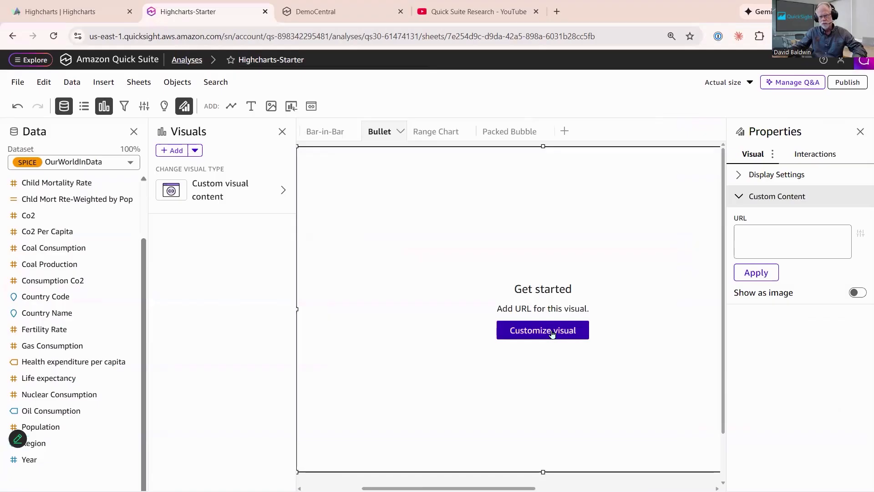
pyautogui.click(552, 334)
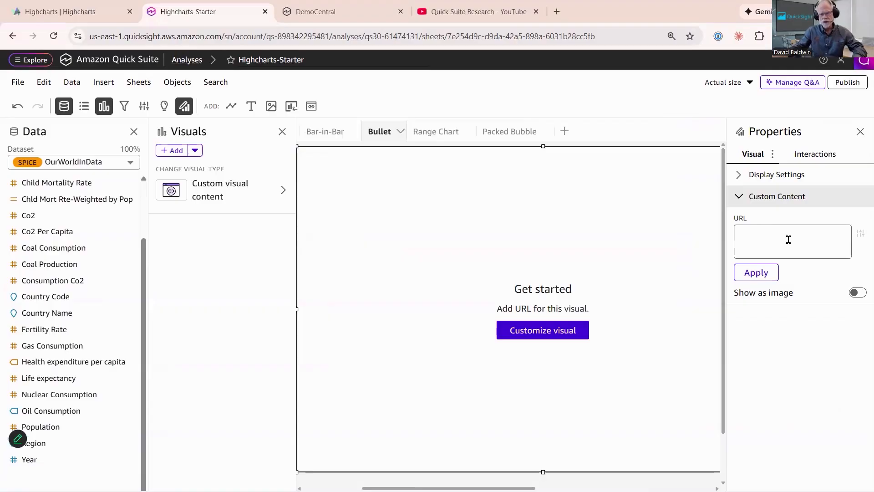
# - Switch to the Quick Suite Research video on YouTube and open its embed code from the sharing options
pyautogui.click(477, 11)
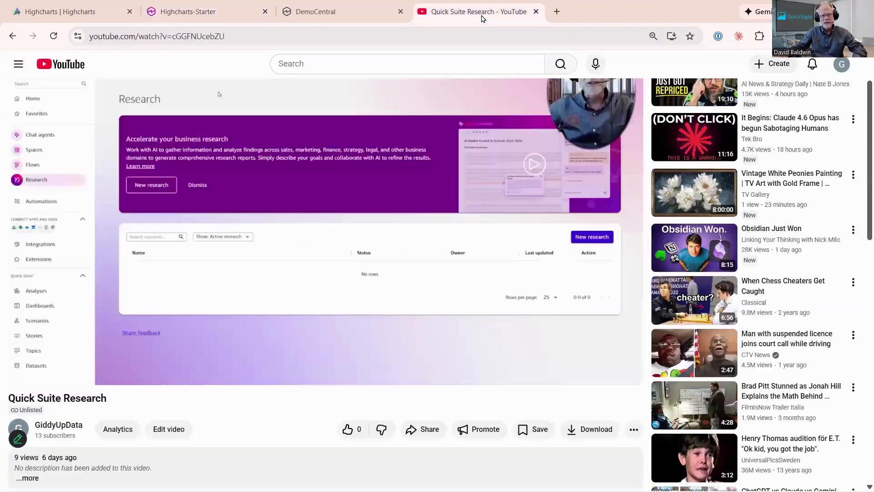
pyautogui.scroll(2, 281, 200)
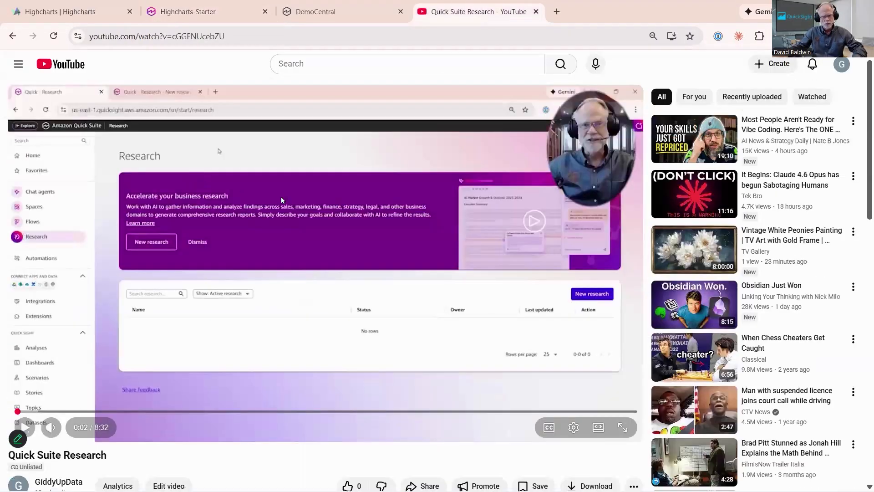
pyautogui.scroll(-2, 455, 209)
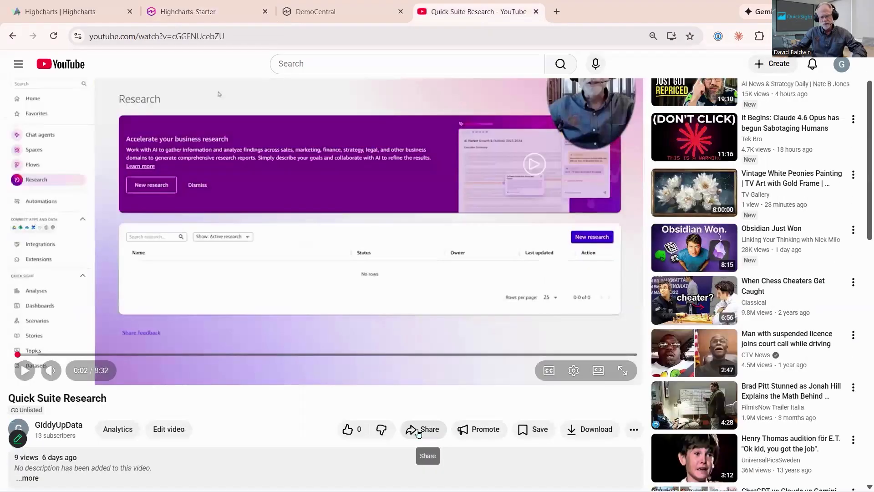
pyautogui.click(423, 430)
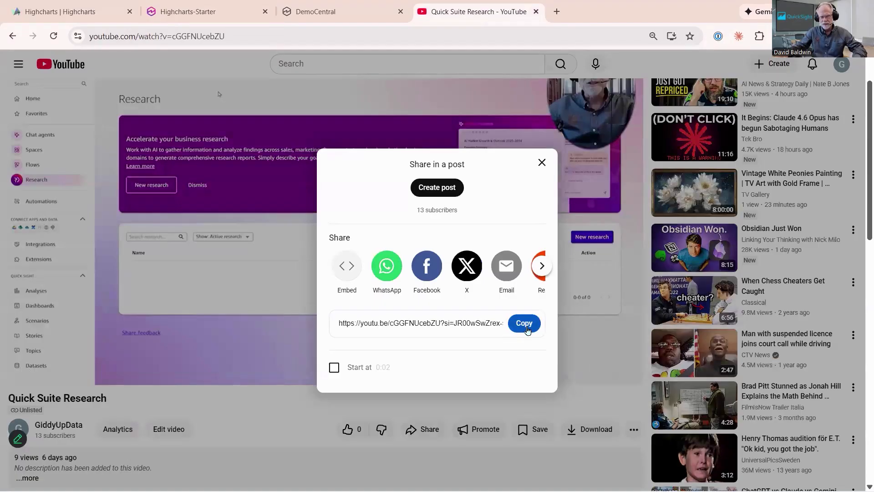
pyautogui.click(344, 273)
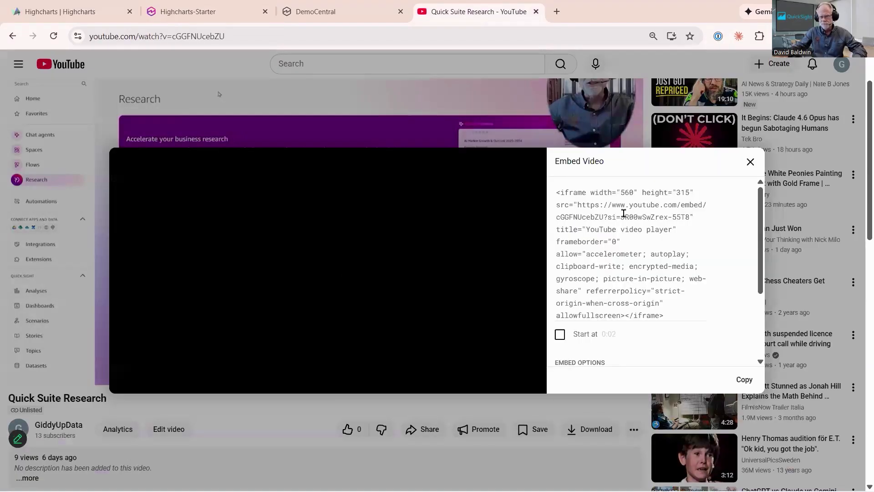
# - Copy only the src URL from the video's iframe embed code and close the embed dialog
pyautogui.click(592, 209)
pyautogui.click(570, 199)
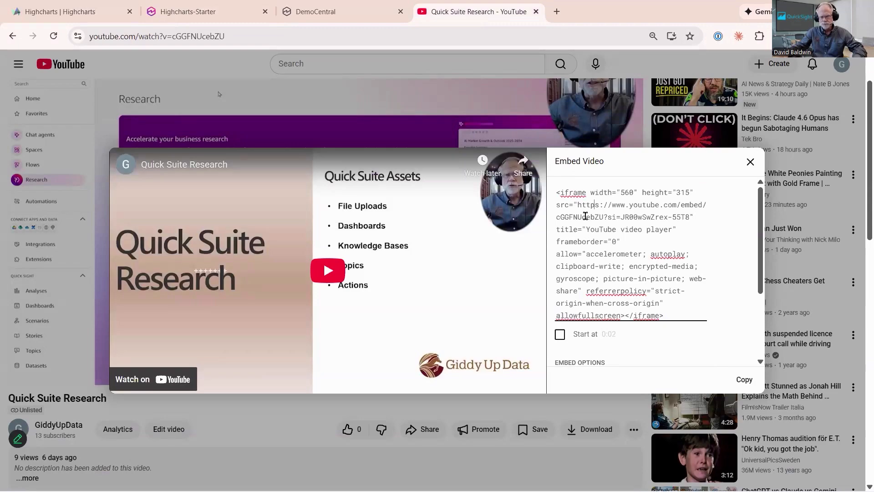
pyautogui.moveTo(578, 205); pyautogui.dragTo(684, 221)
pyautogui.hotkey('ctrl', 'c')
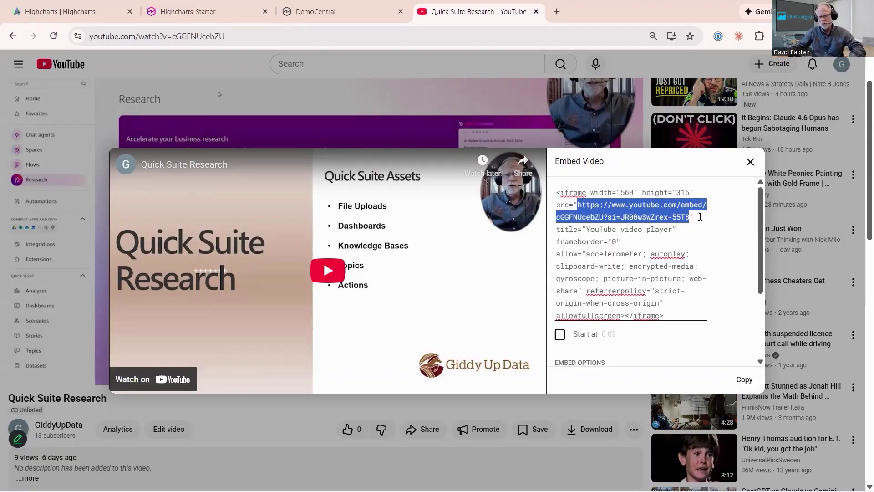
pyautogui.click(749, 163)
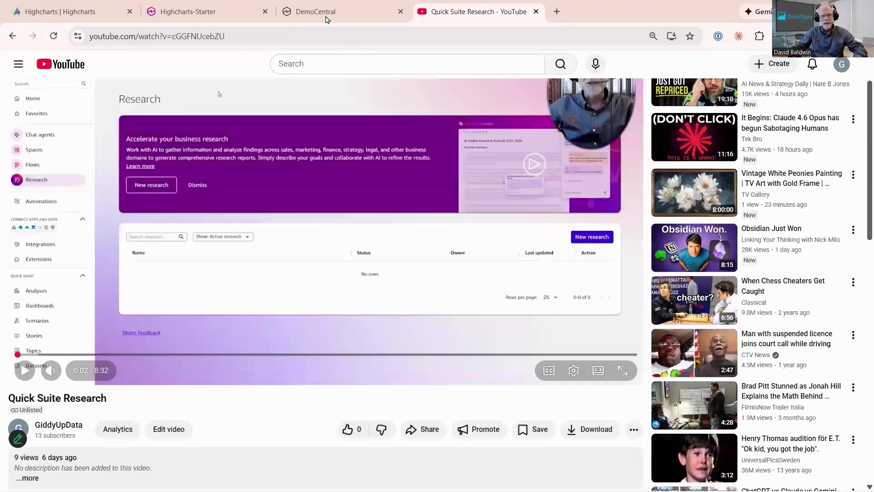
# - Return to the Highcharts-Starter analysis and apply the copied YouTube embed URL as the custom visual's content
pyautogui.click(204, 20)
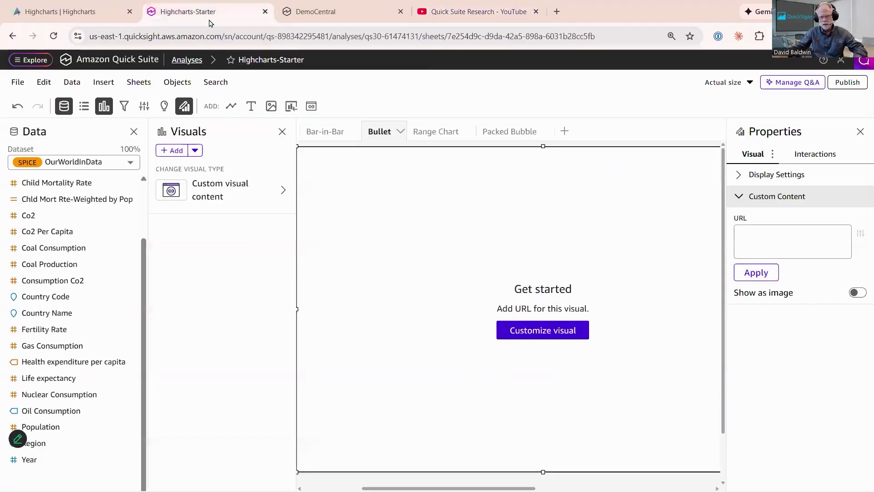
pyautogui.click(769, 238)
pyautogui.hotkey('ctrl', 'v')
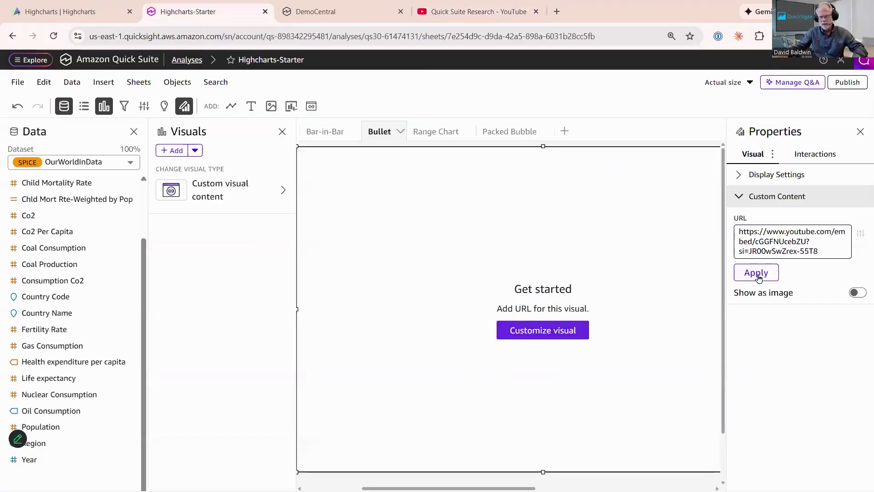
pyautogui.click(758, 275)
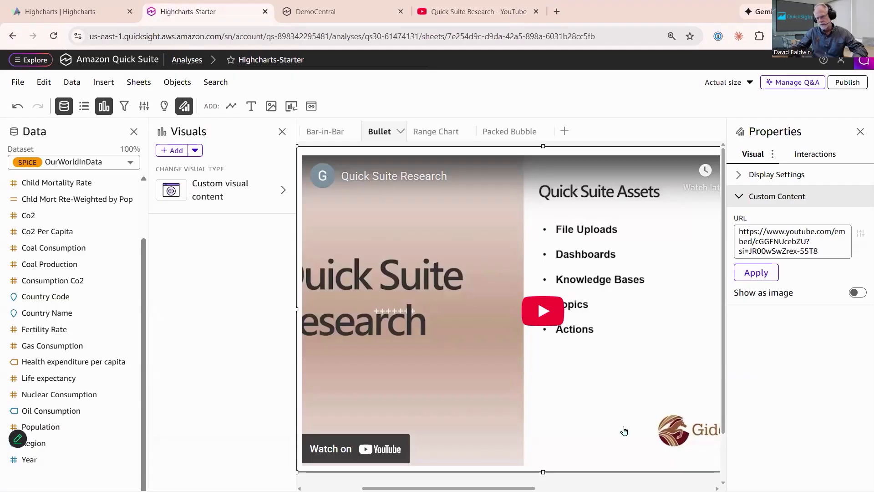
# - Reduce the width and height of the embedded video visual so it sits compactly beside the bullet chart
pyautogui.hscroll(4, 537, 327)
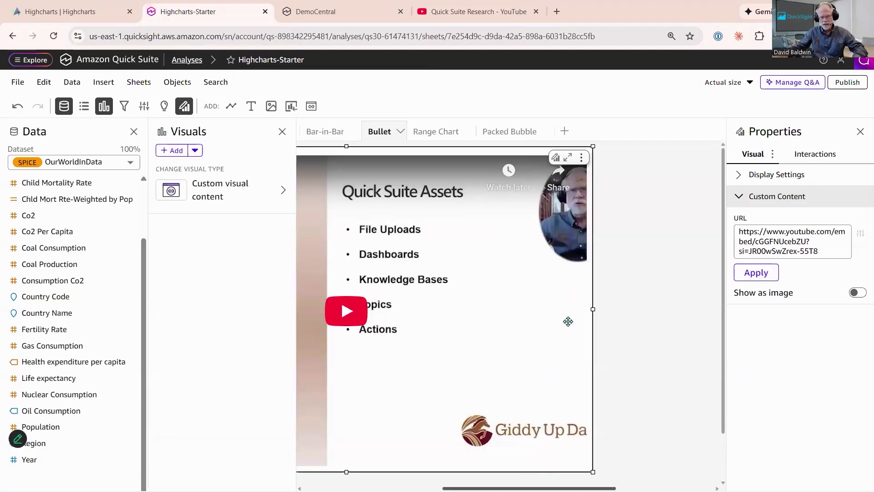
pyautogui.hscroll(1, 568, 321)
pyautogui.moveTo(564, 310); pyautogui.dragTo(374, 317)
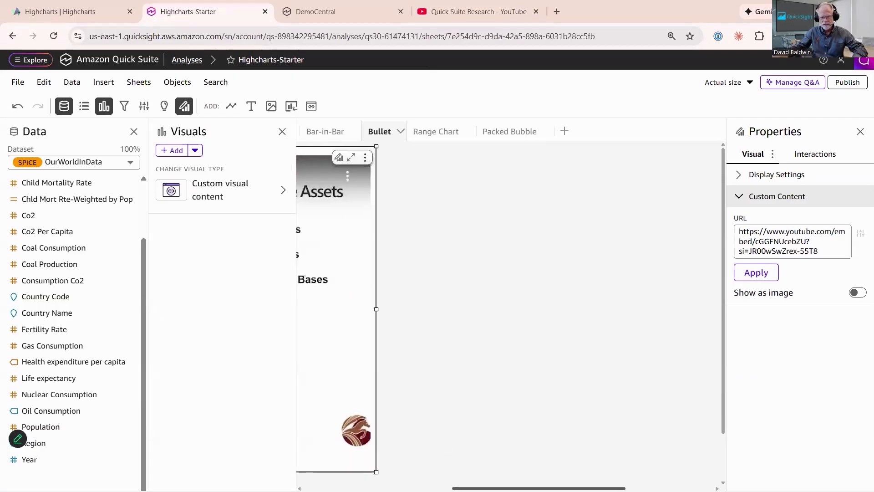
pyautogui.hscroll(-7, 569, 465)
pyautogui.moveTo(577, 472); pyautogui.dragTo(578, 335)
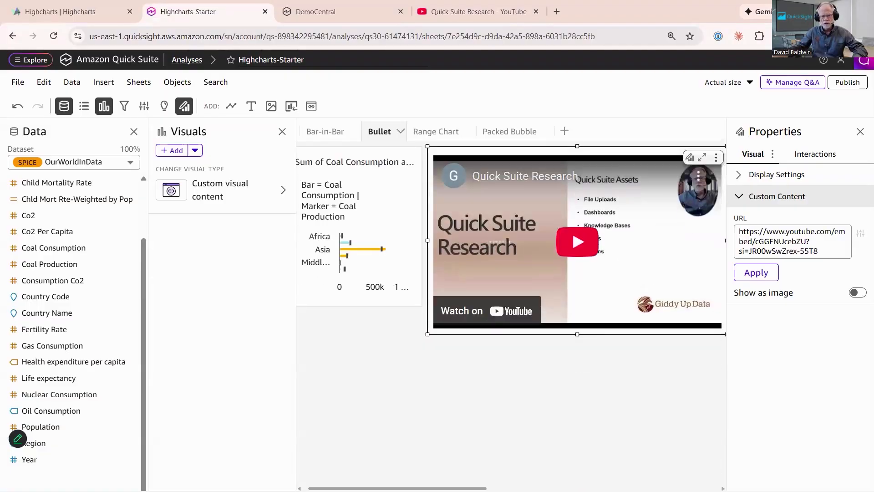
pyautogui.moveTo(398, 488); pyautogui.dragTo(392, 488)
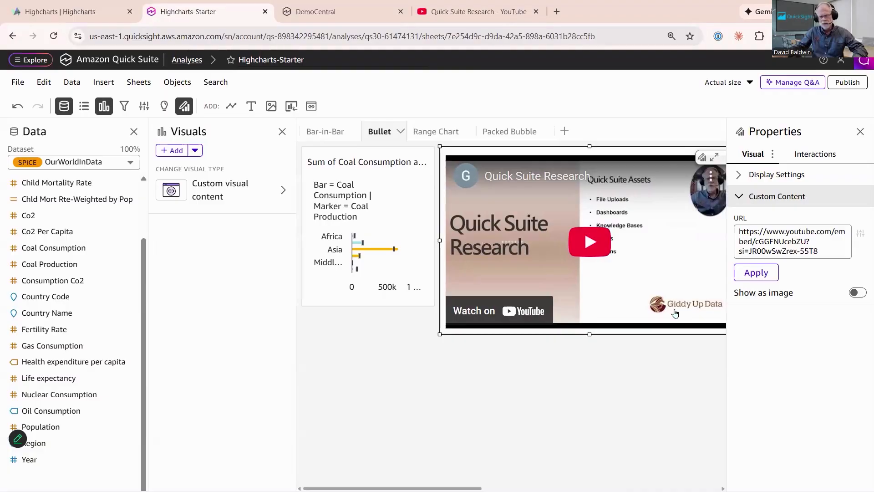